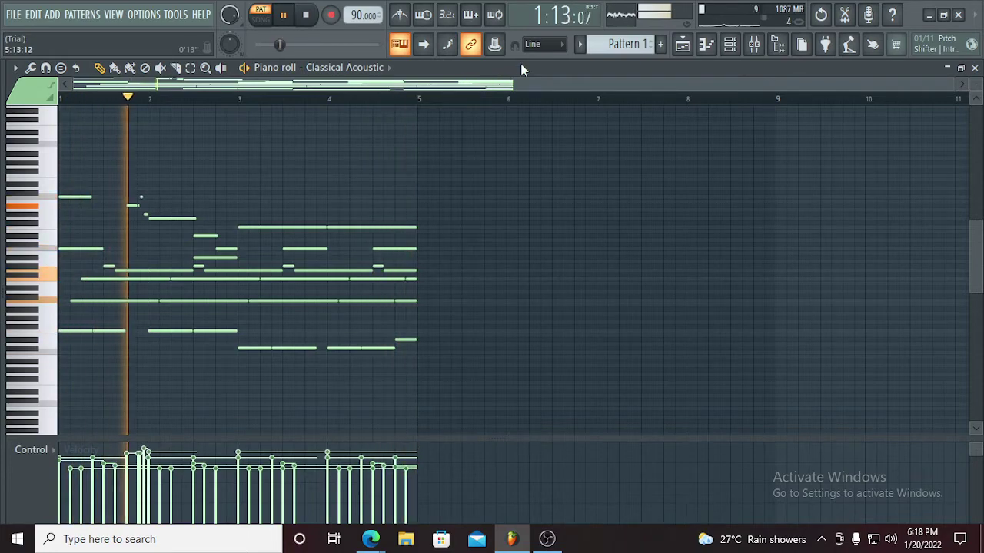
- Examine Pattern 1's Classical Acoustic melody, and switch to Pattern 2 in the piano roll
ctrl+scroll(96, 203, up, 3)
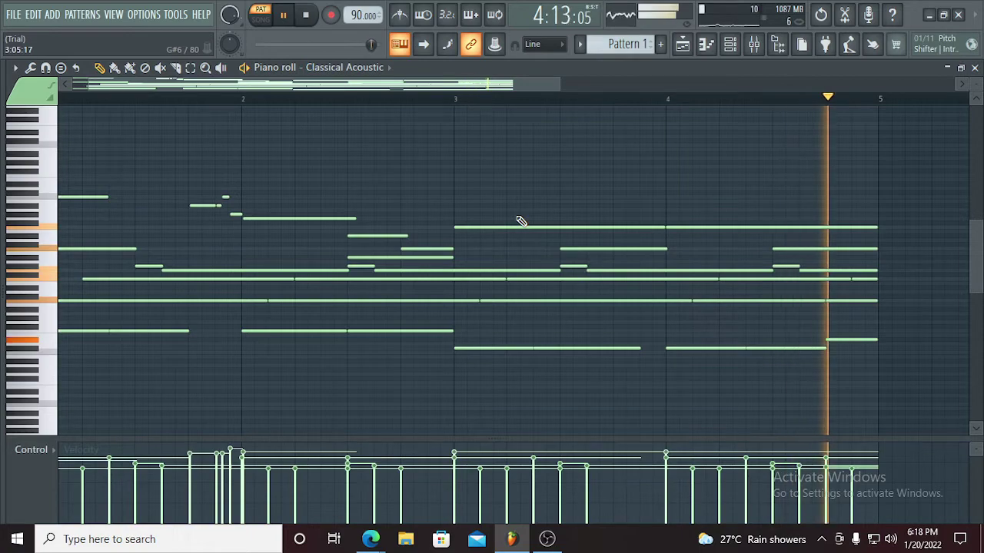
click(973, 68)
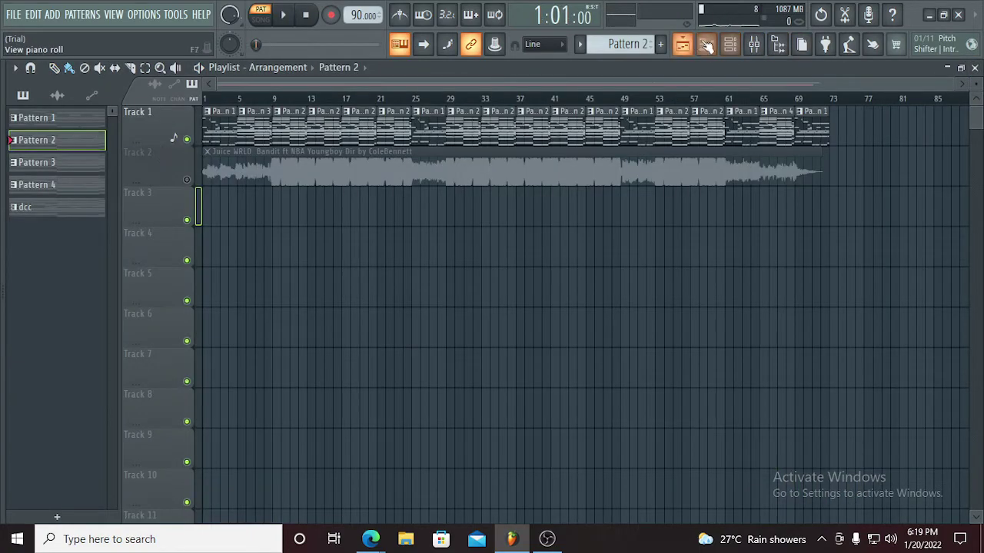
click(705, 45)
- Solo the Close Grand channel, show its Pattern 2 chords in the piano roll, and play them
click(729, 48)
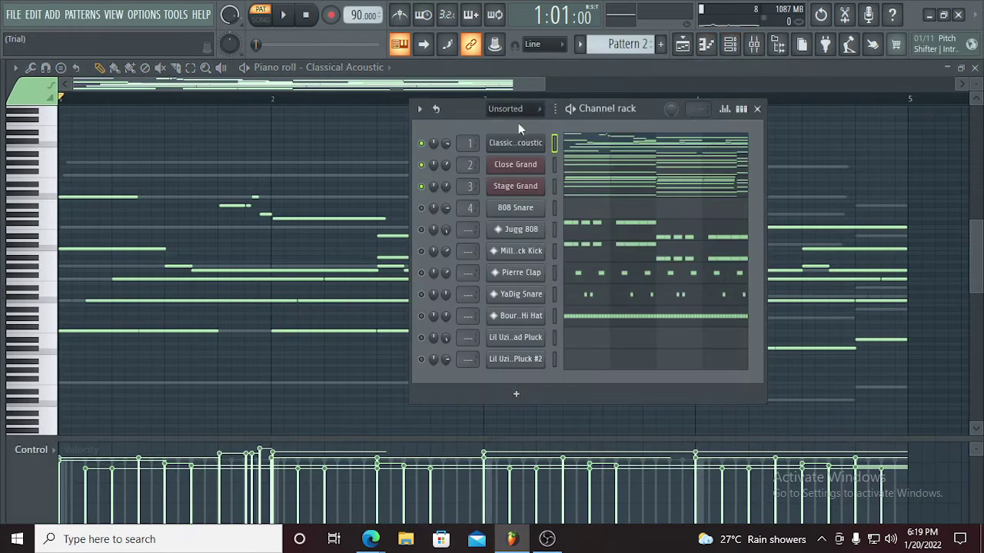
click(757, 112)
click(371, 67)
click(358, 160)
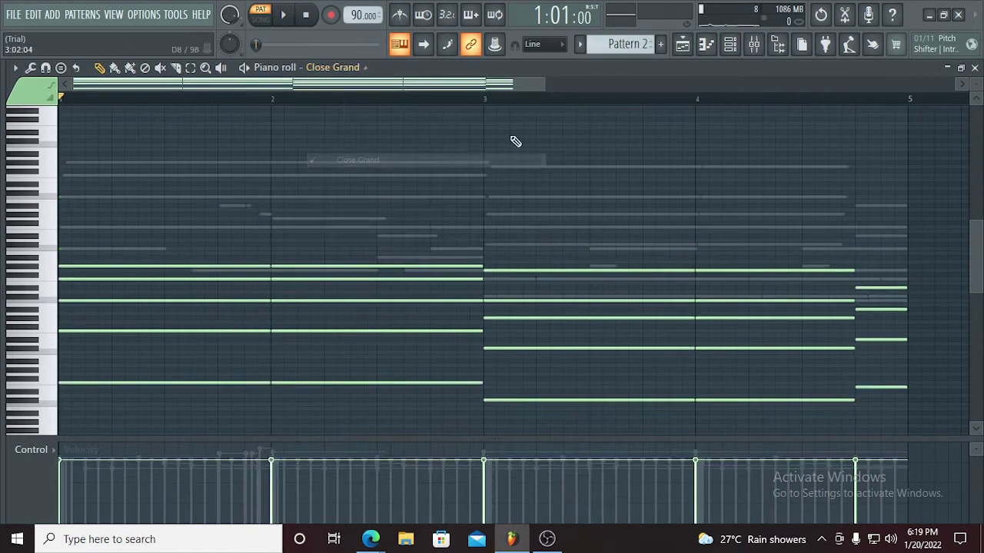
key(space)
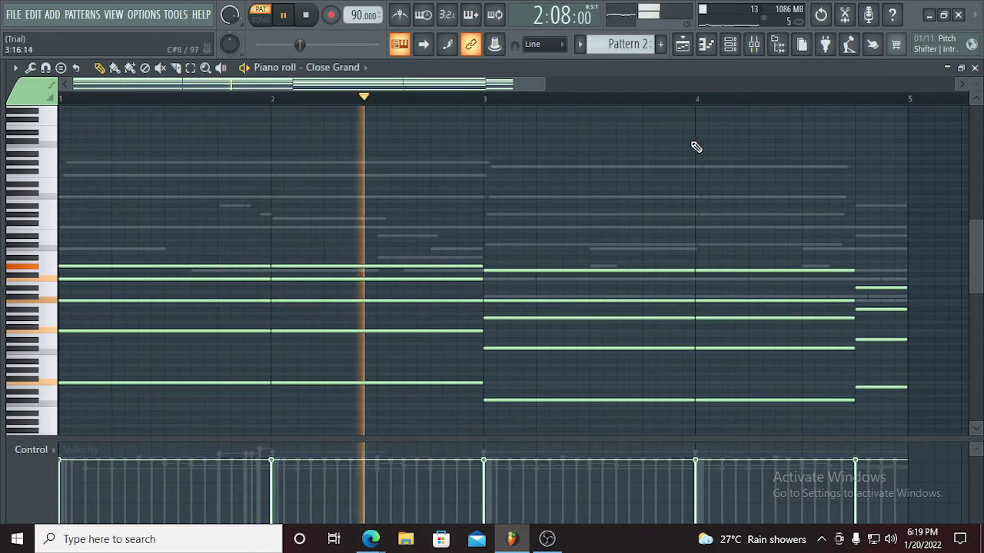
scroll(695, 146, down, 1)
scroll(694, 146, down, 1)
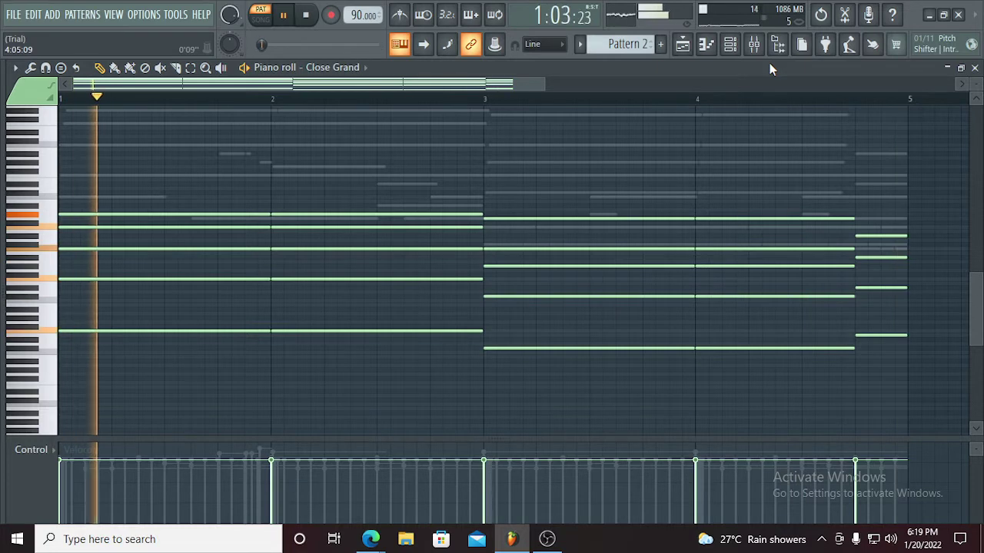
key(space)
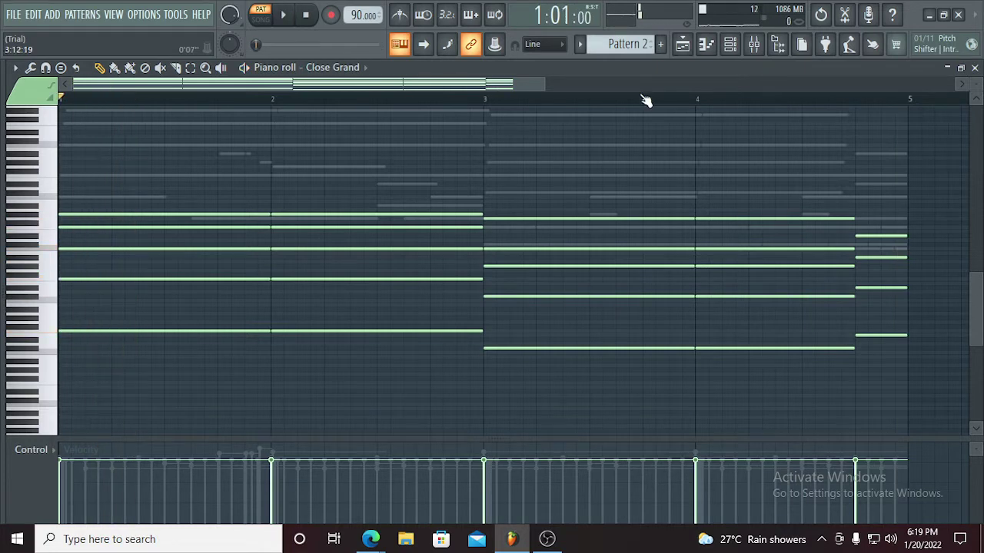
- Solo the Stage Grand channel, display its Pattern 2 notes, and play them while examining the staggered chords
click(358, 70)
click(357, 174)
click(729, 48)
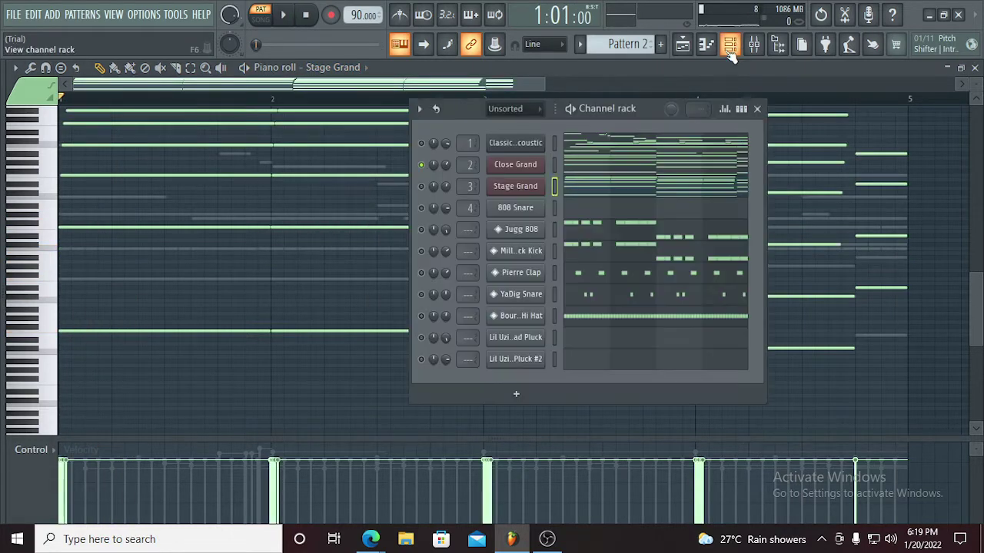
click(757, 109)
scroll(586, 162, up, 2)
key(space)
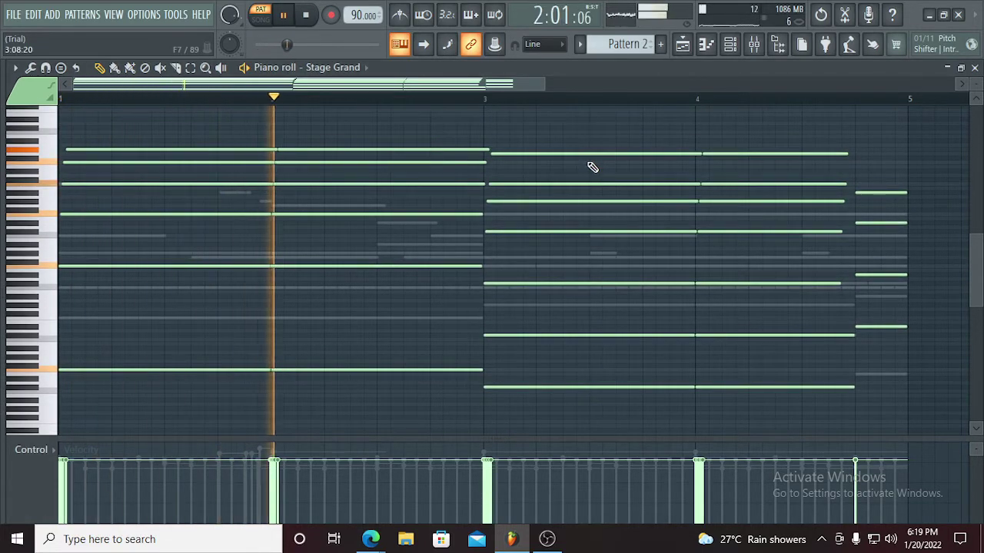
ctrl+scroll(485, 228, up, 4)
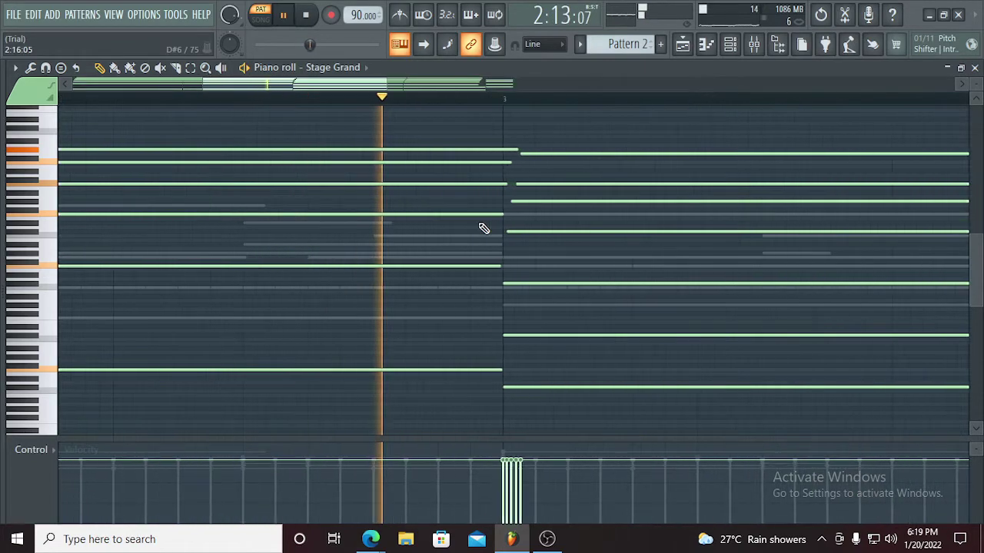
ctrl+scroll(615, 242, down, 4)
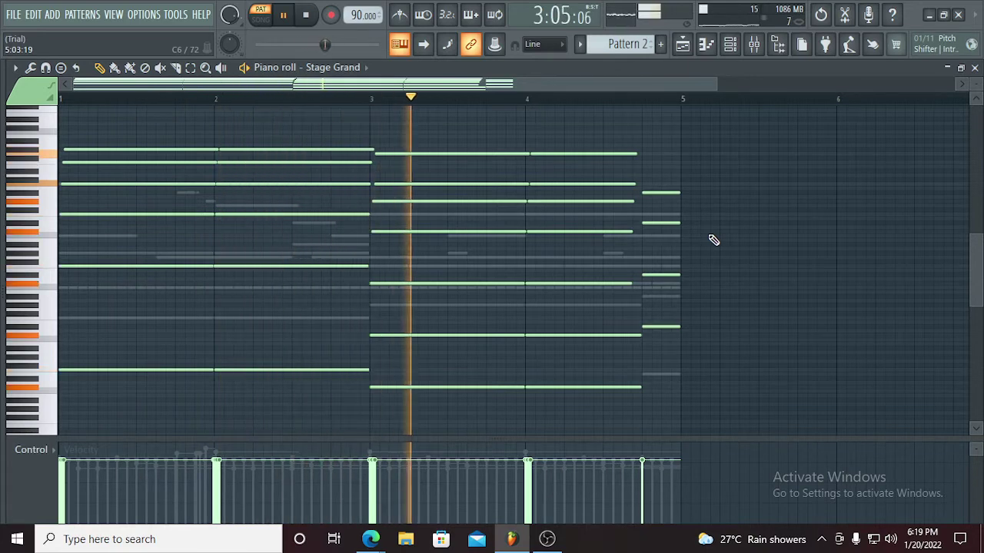
click(734, 46)
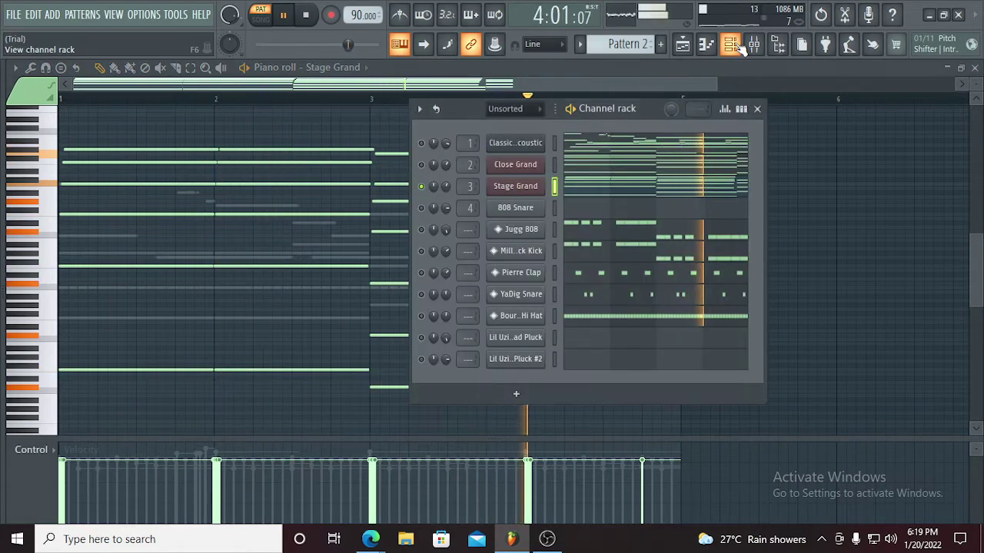
click(733, 46)
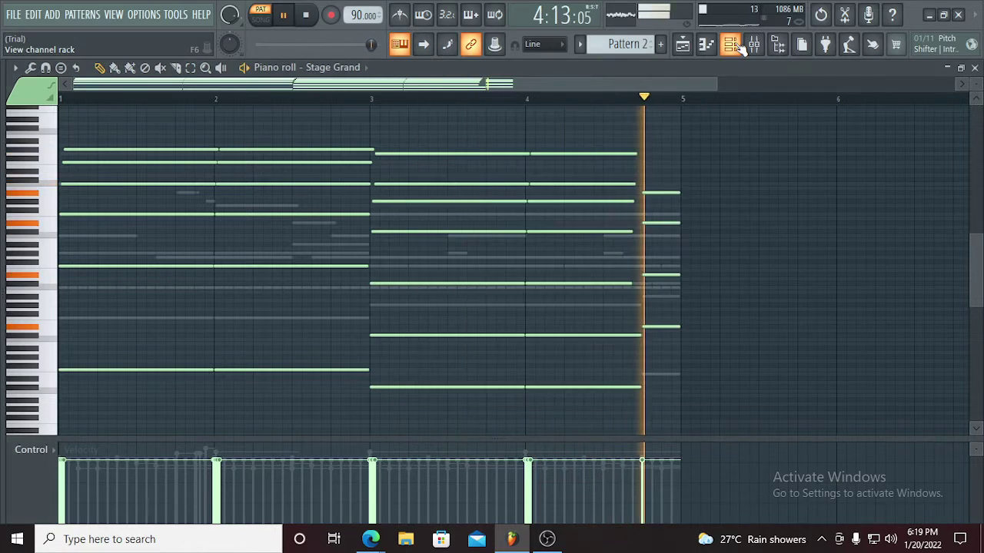
key(space)
- Solo the Jugg 808 channel and play its Pattern 2 bass notes in the piano roll
click(348, 69)
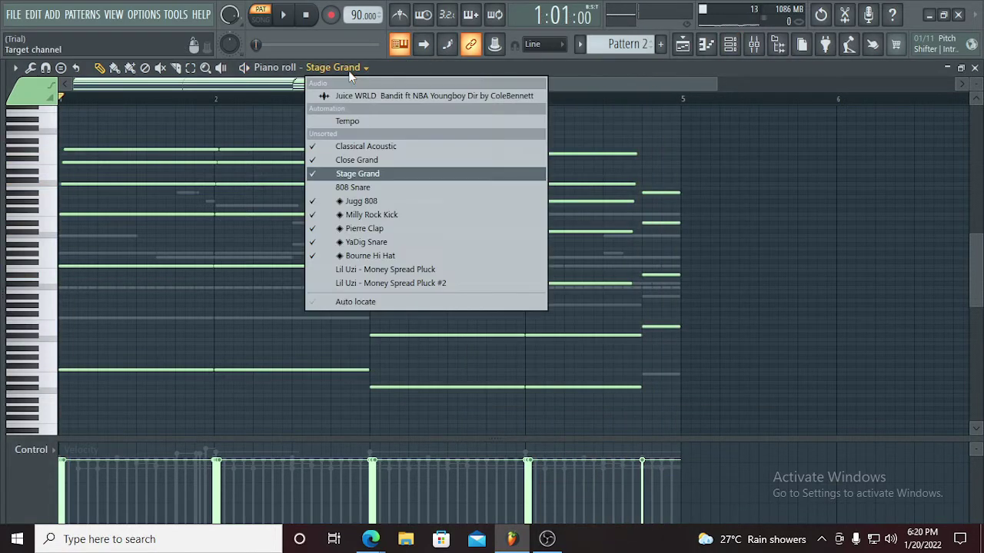
click(375, 204)
click(731, 45)
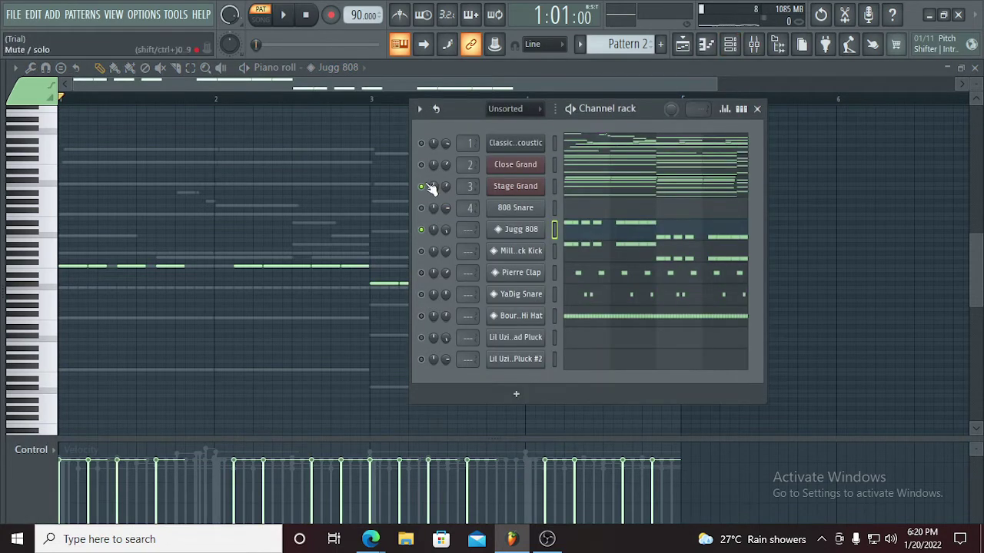
click(760, 113)
key(space)
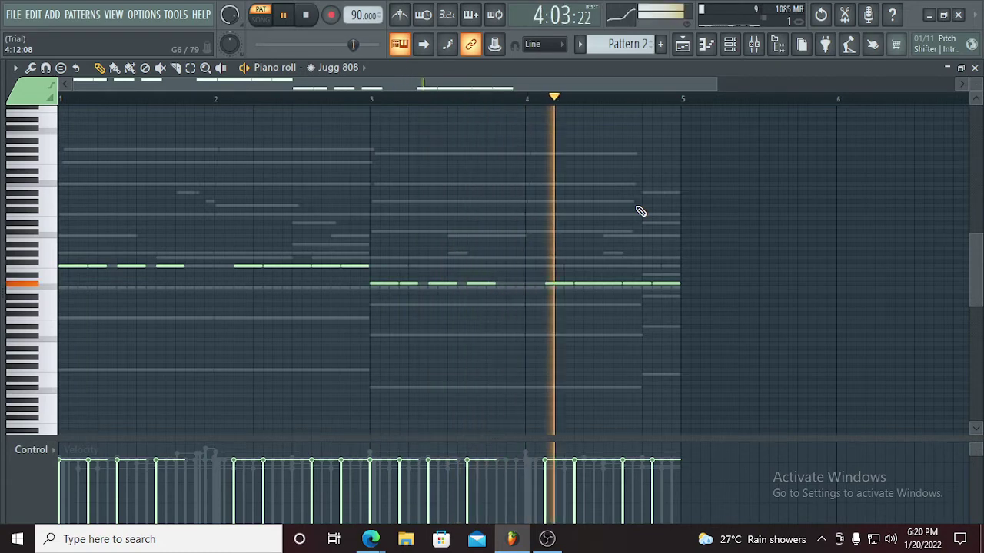
- Unmute Milly Rock Kick alongside Jugg 808, and compare both channels' notes during playback
key(F6)
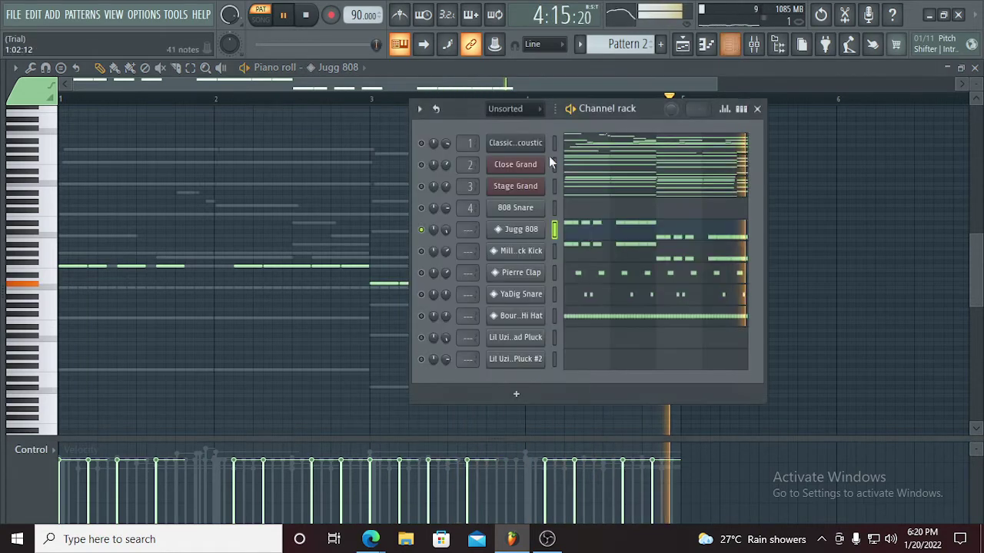
click(338, 67)
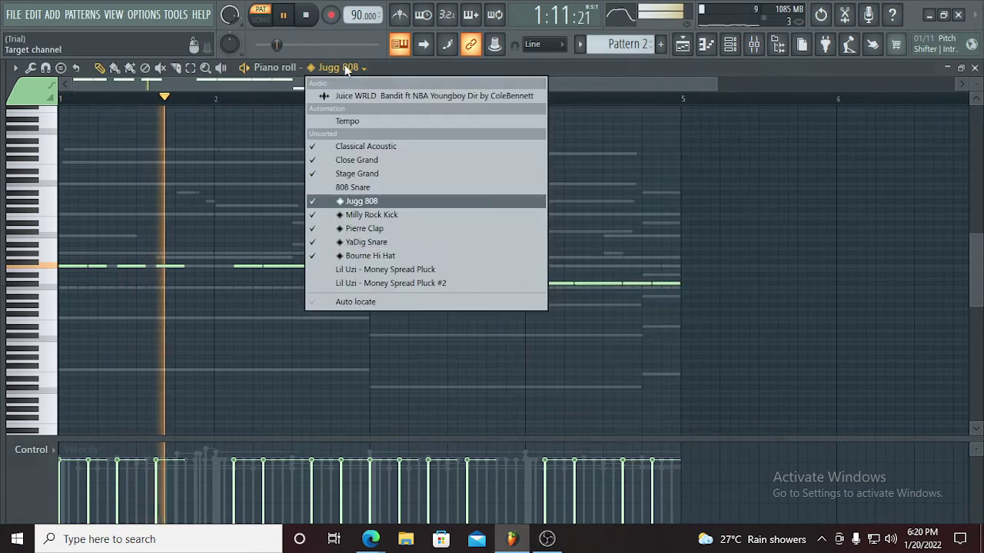
click(384, 215)
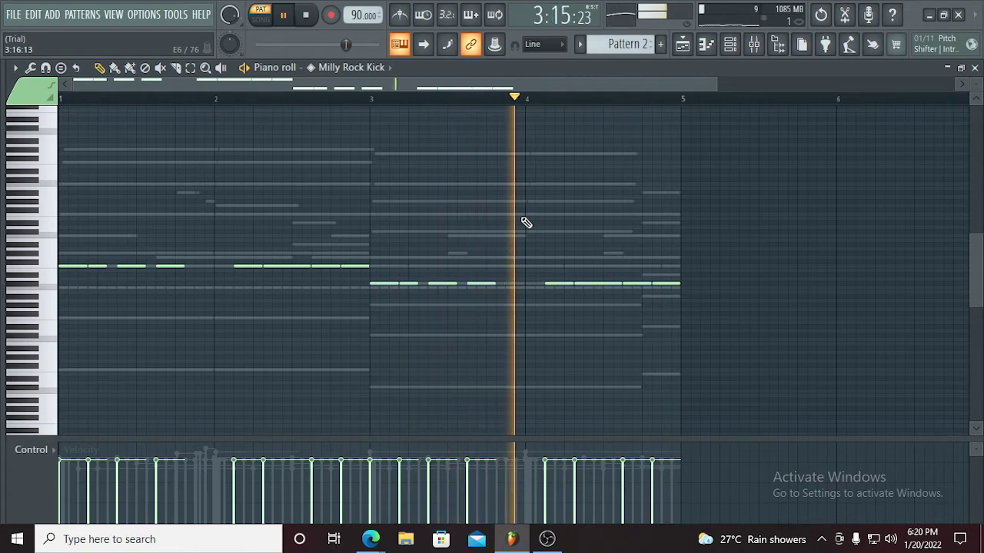
click(360, 69)
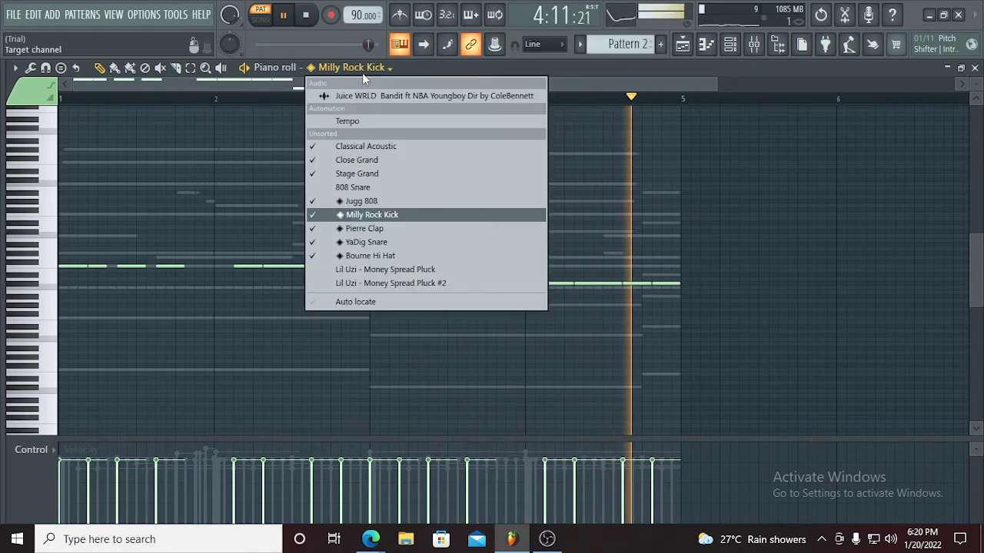
click(392, 201)
key(space)
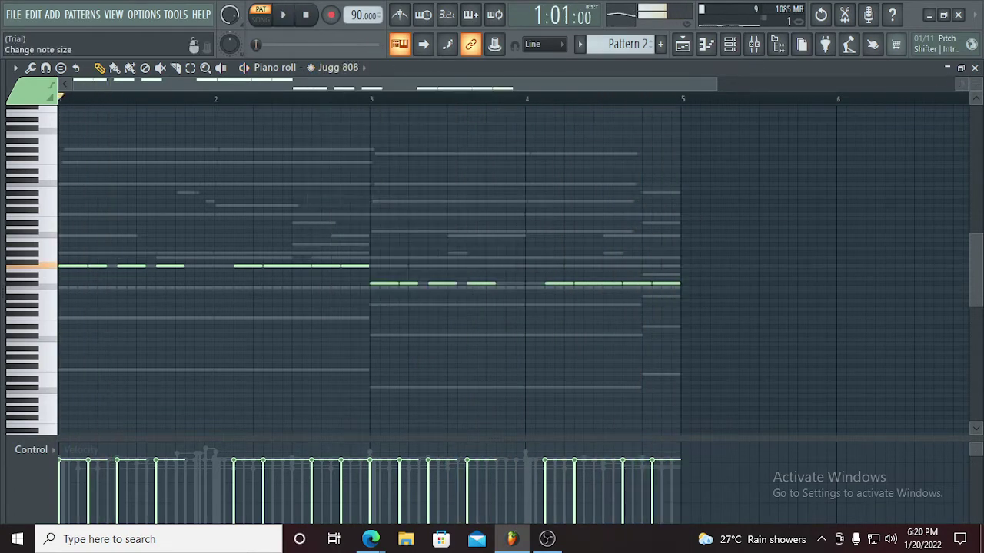
- Solo the Pierre Clap channel and play its Pattern 2 notes in the piano roll
click(343, 69)
click(385, 228)
click(742, 44)
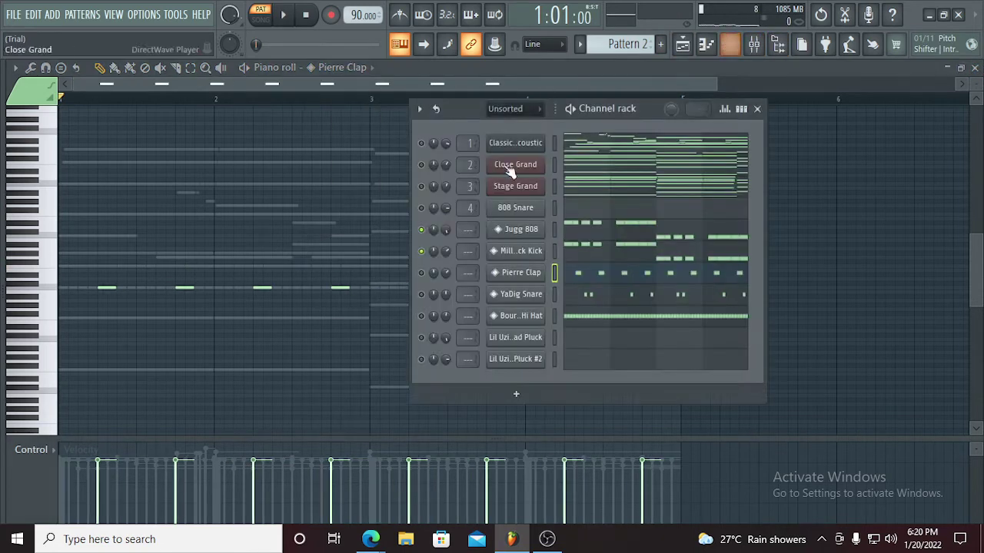
click(701, 57)
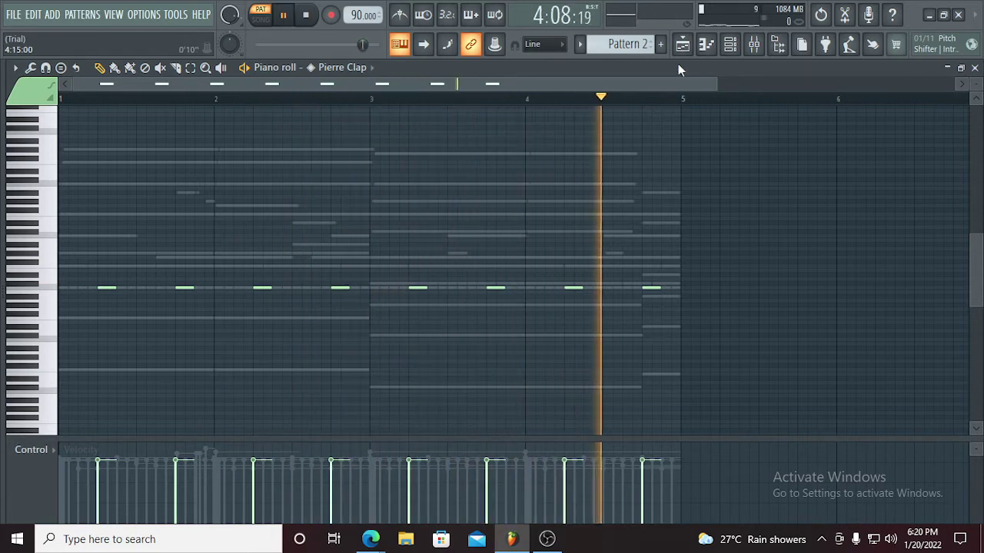
key(space)
- Solo the YaDig Snare channel and play its Pattern 2 notes in the piano roll
click(353, 69)
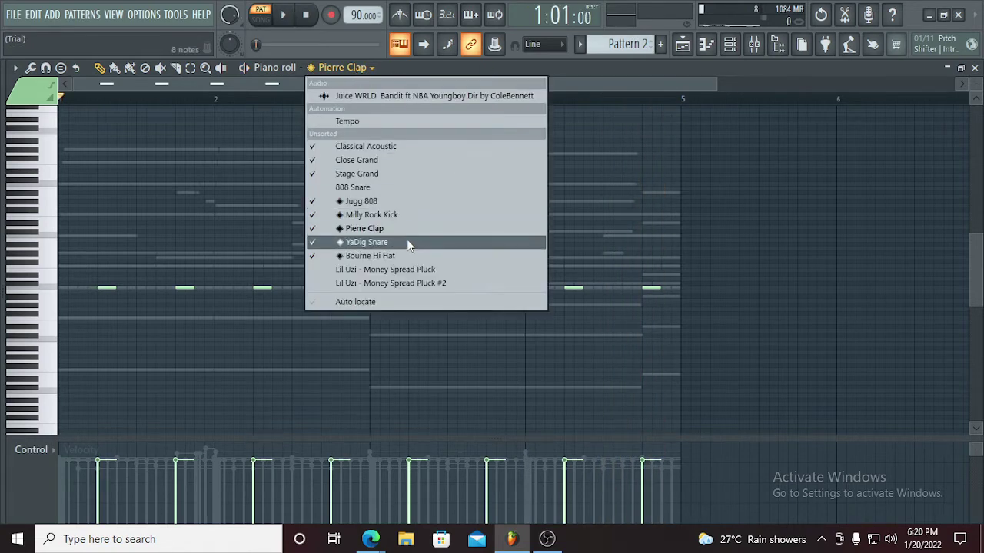
click(408, 244)
click(730, 46)
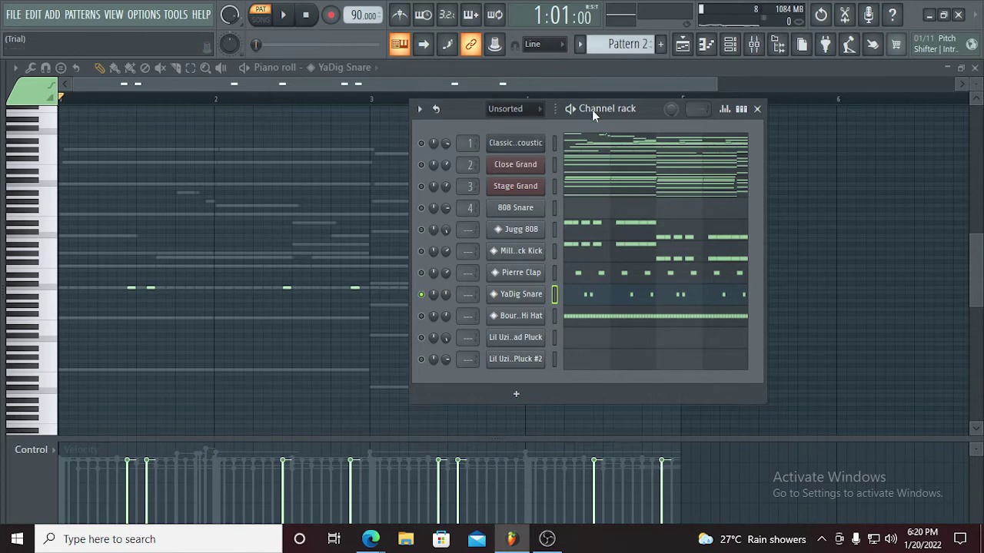
click(613, 66)
key(space)
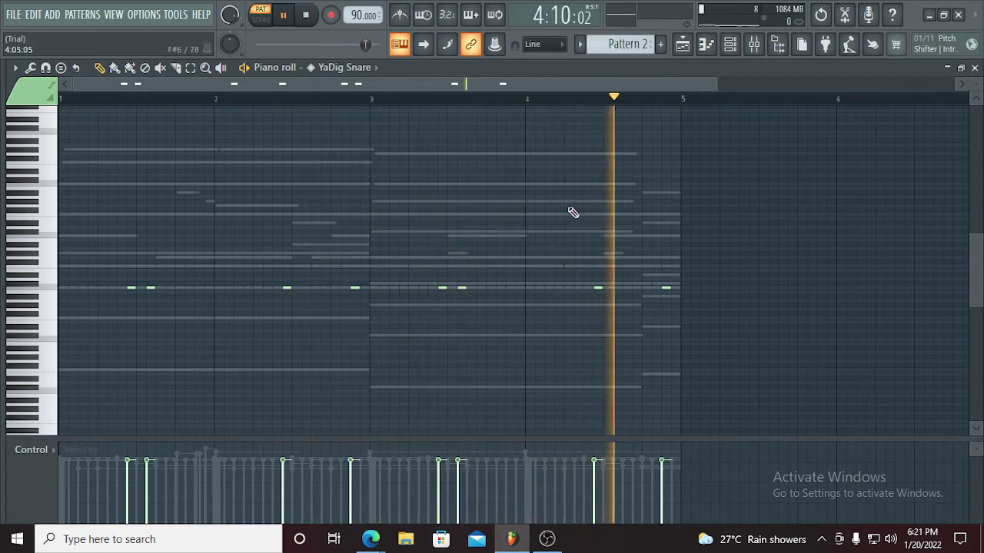
- Solo the Bourne Hi Hat channel and play its Pattern 2 notes in the piano roll
click(355, 68)
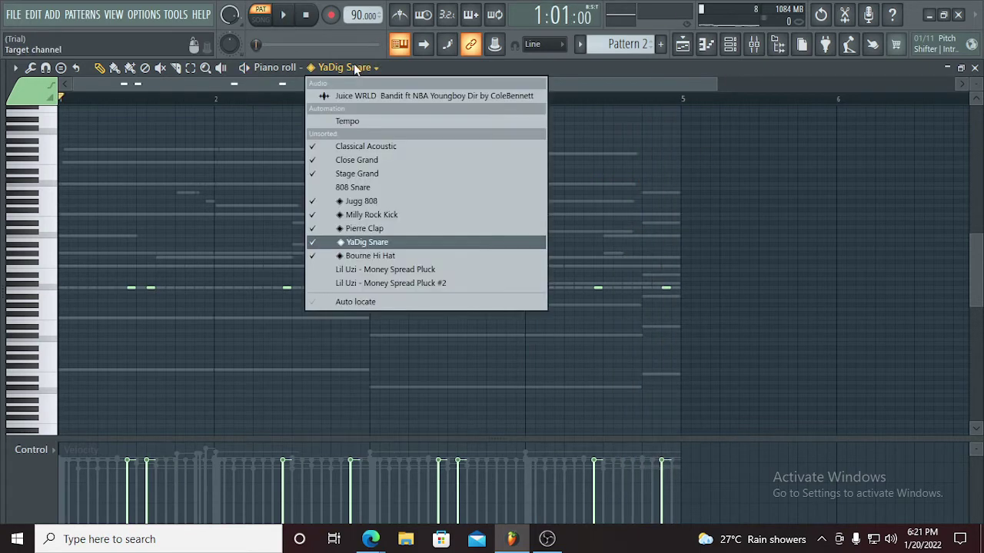
click(415, 256)
click(730, 43)
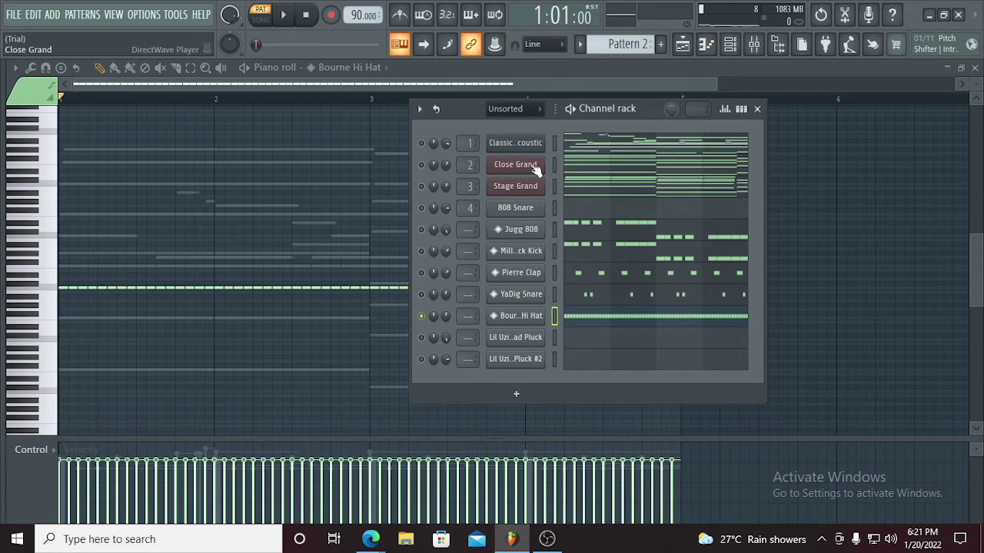
click(620, 71)
key(space)
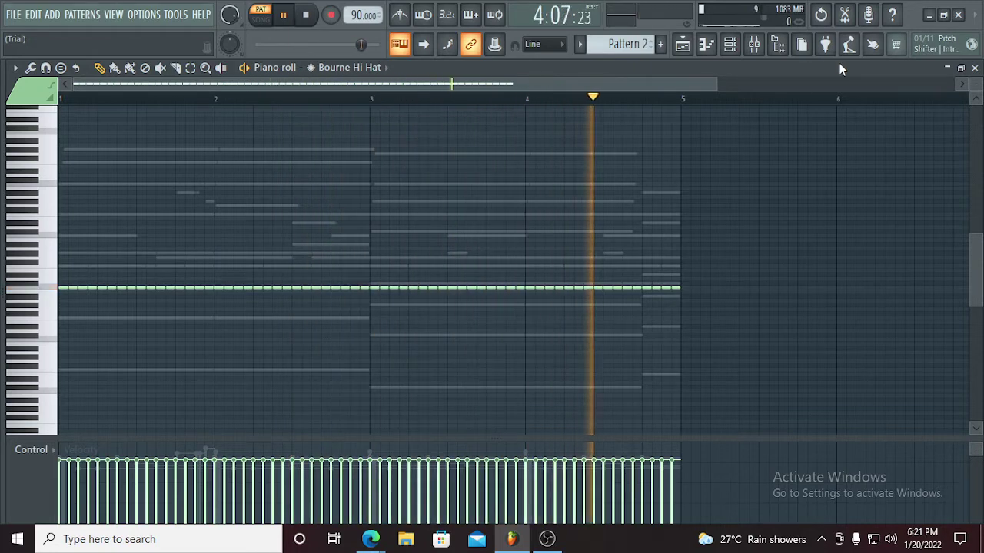
key(space)
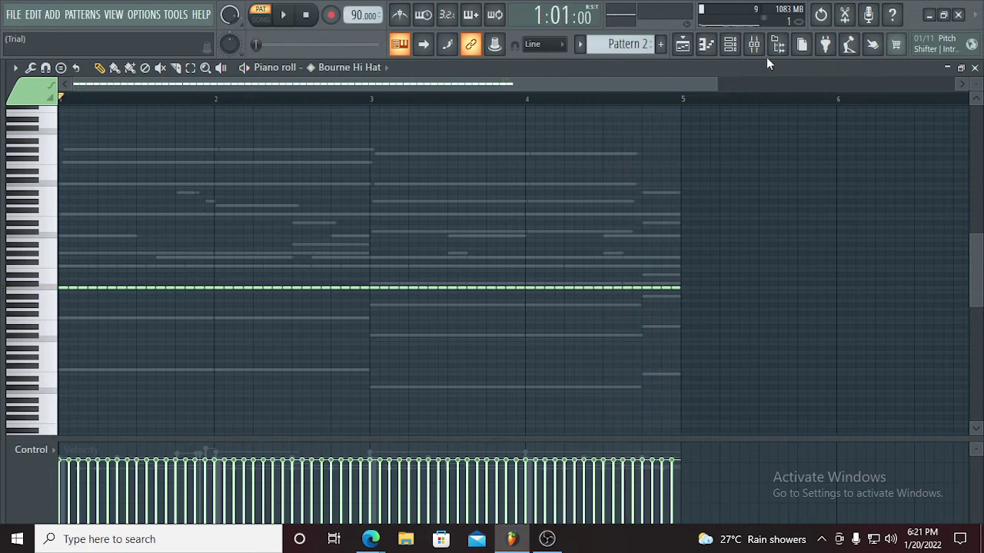
- Unmute the Classical Acoustic, grand piano, 808 and drum channels, and return to the playlist arrangement
click(731, 44)
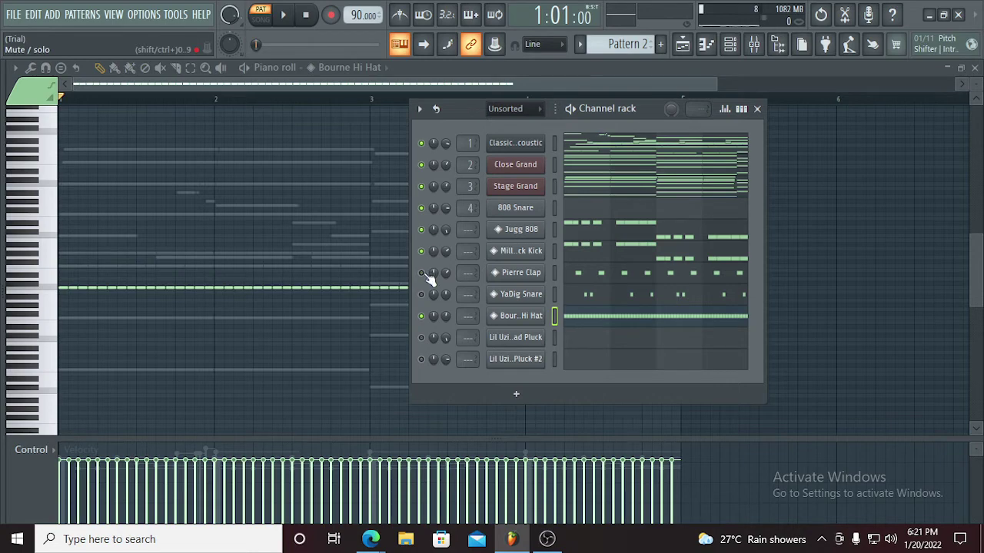
key(F6)
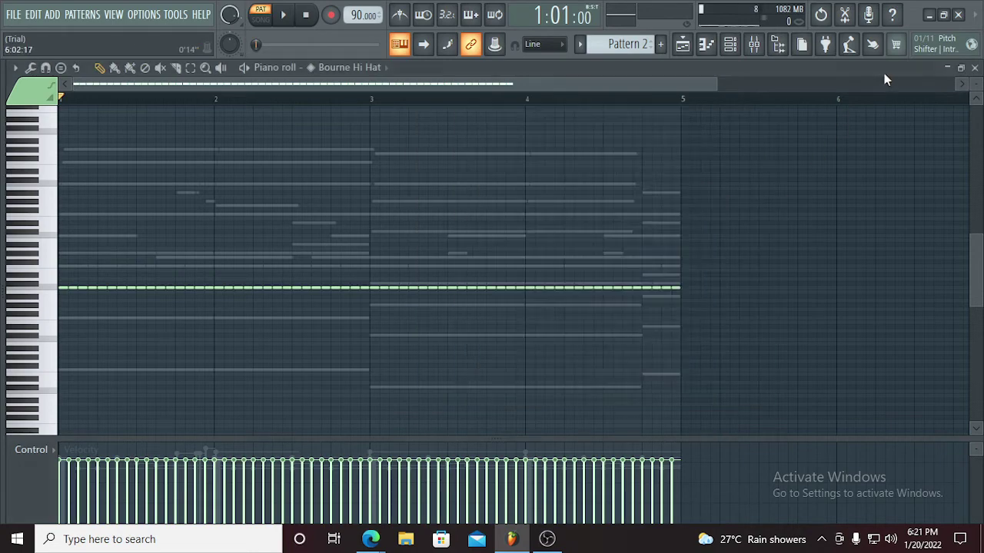
click(975, 68)
click(761, 113)
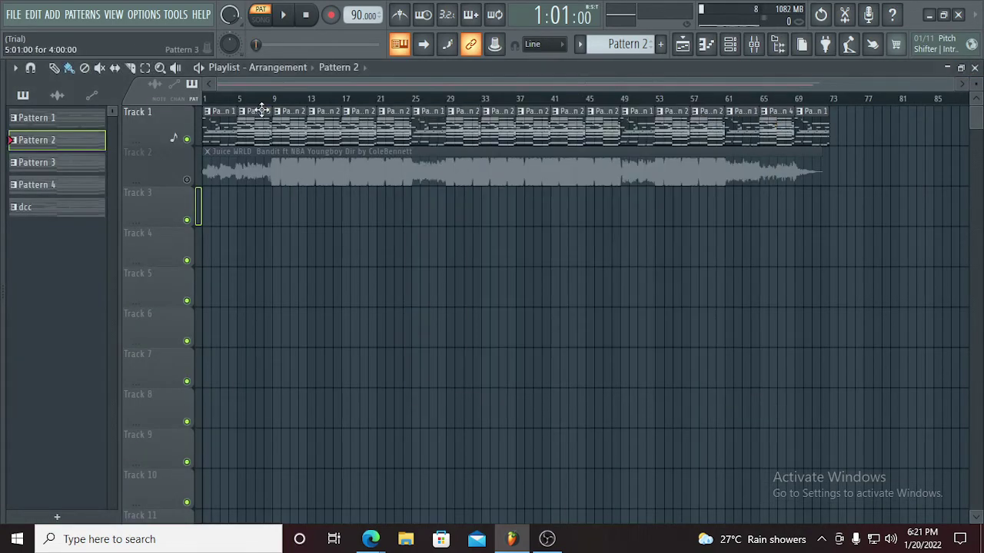
- Play the arrangement from the start in song mode, and show Pattern 2's piano roll during playback
scroll(259, 105, up, 3)
key(space)
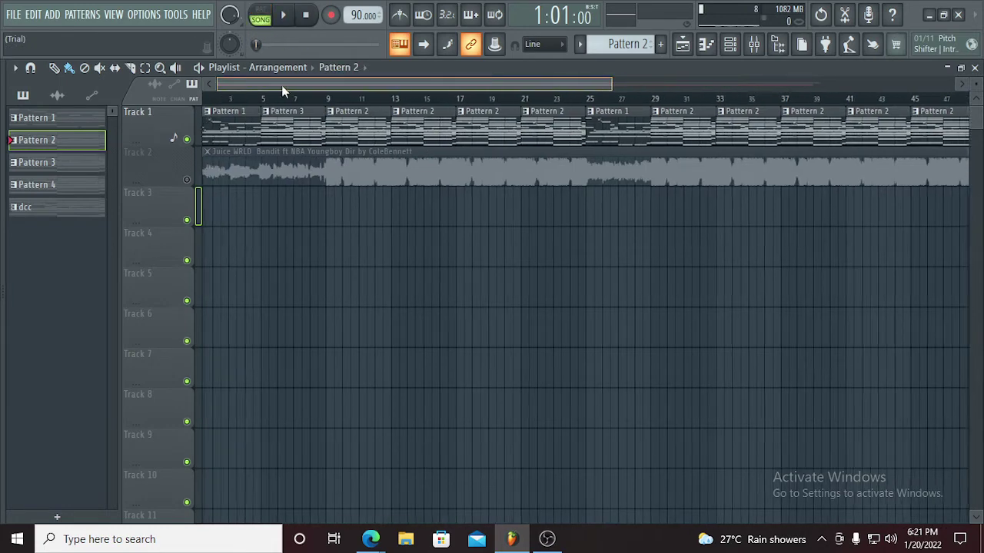
click(707, 49)
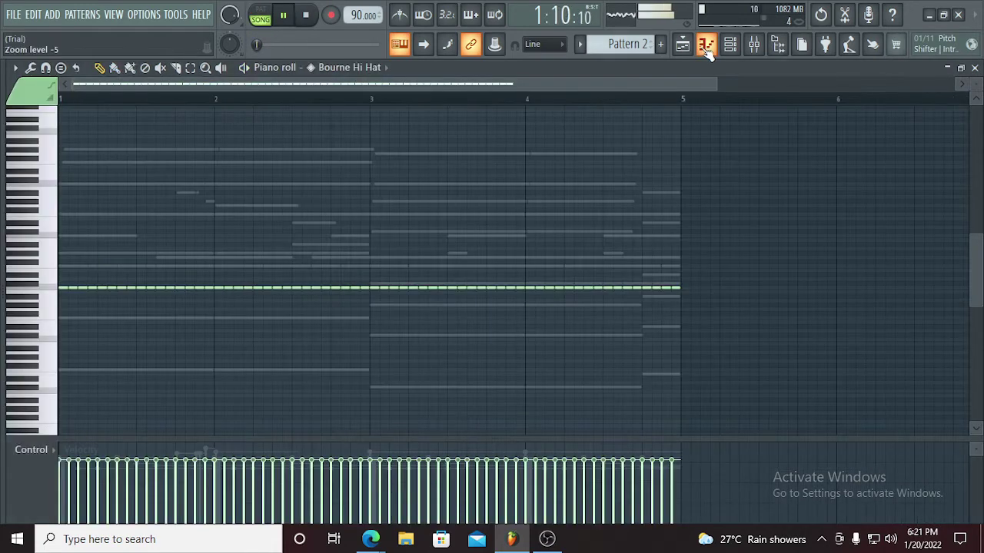
- Select Pattern 1 and show its Classical Acoustic notes in the piano roll while the arrangement plays
click(974, 67)
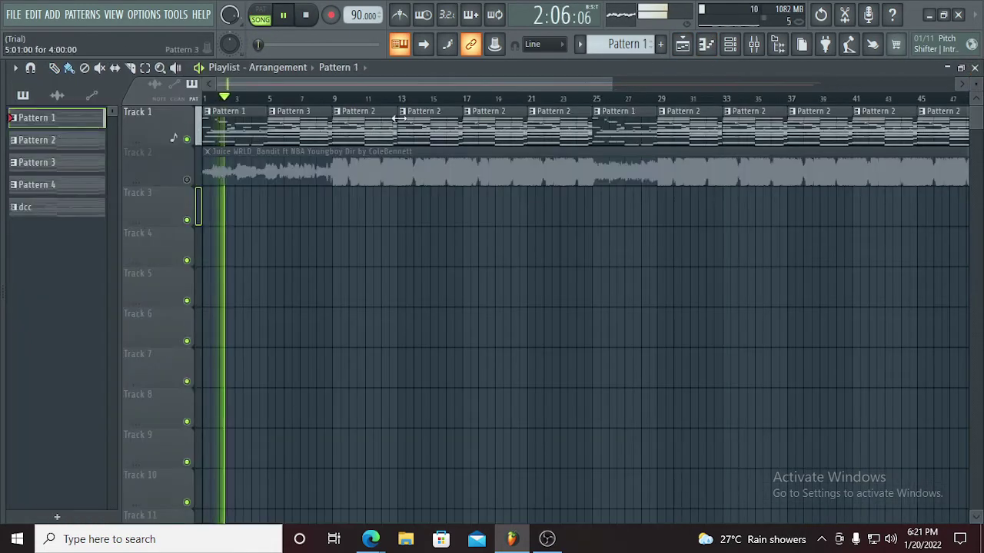
click(711, 49)
click(354, 67)
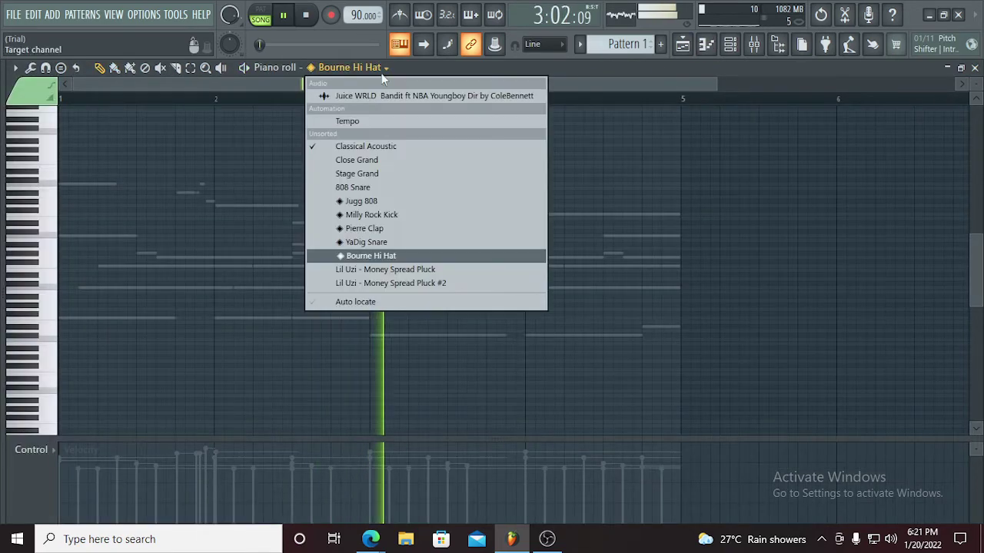
click(376, 148)
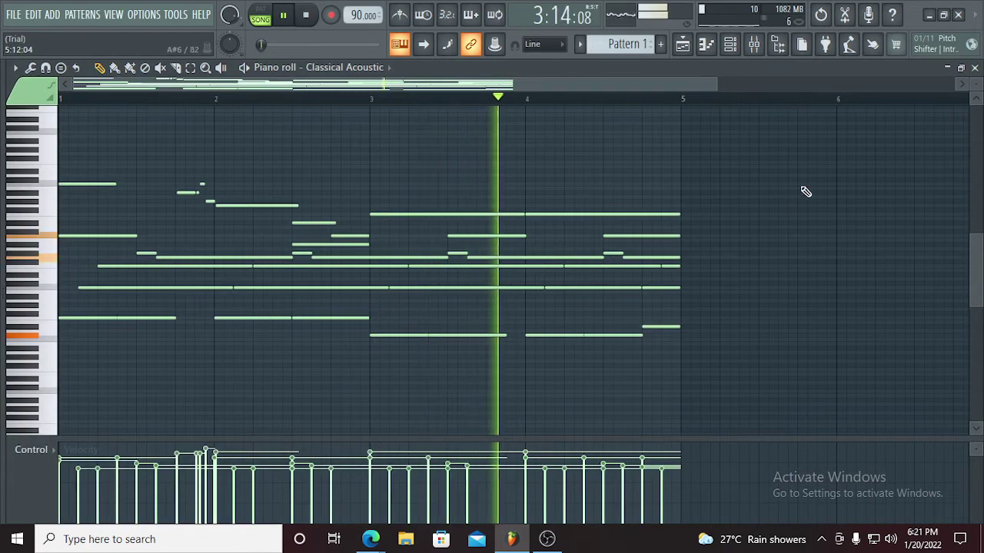
click(975, 68)
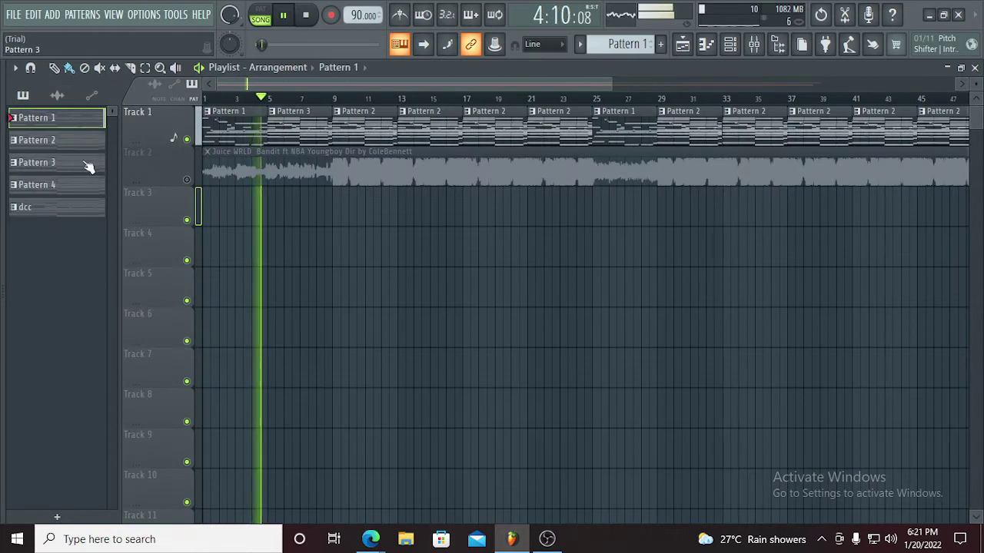
- Show Pattern 3's Classical Acoustic notes in the piano roll during playback, and return to the playlist with the whole arrangement in view
click(707, 45)
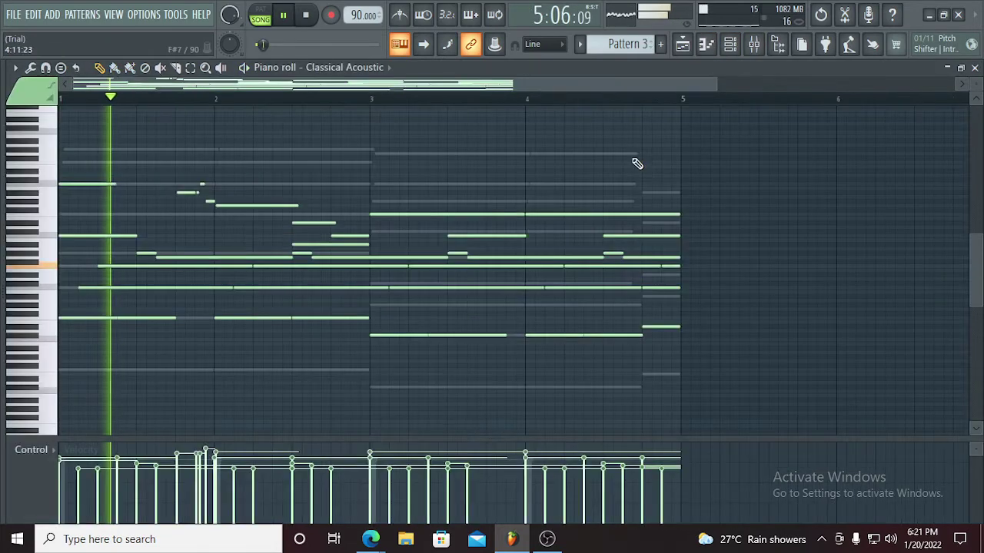
click(975, 68)
scroll(332, 148, down, 3)
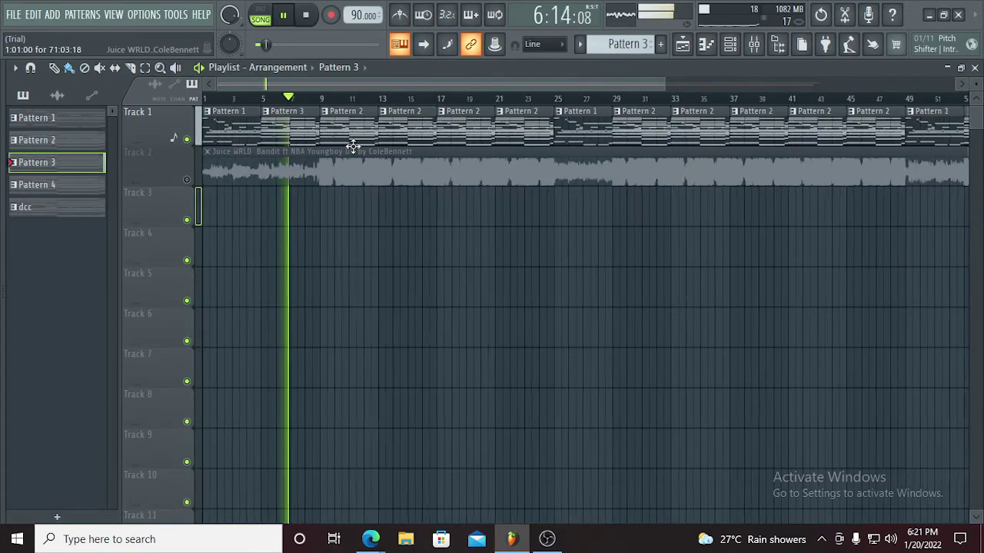
scroll(353, 146, down, 2)
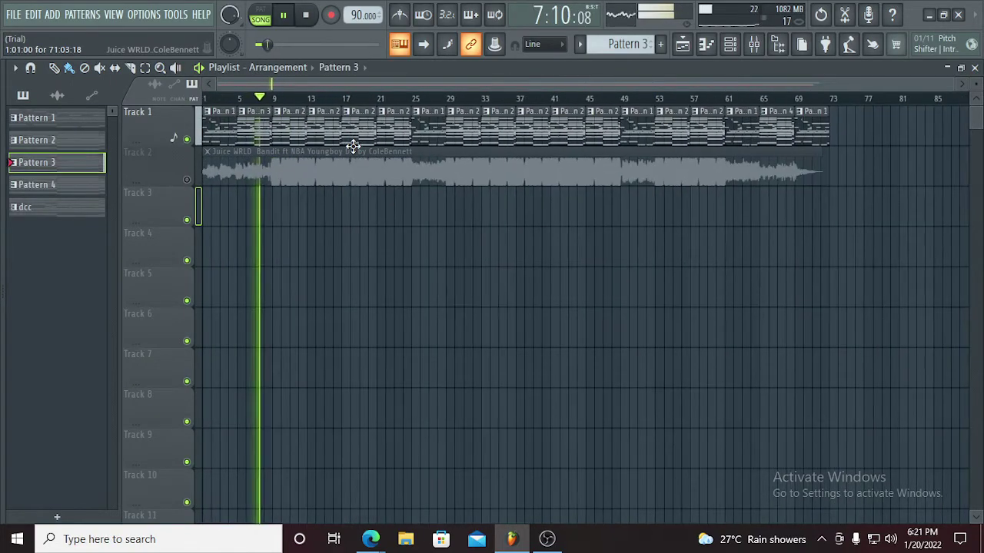